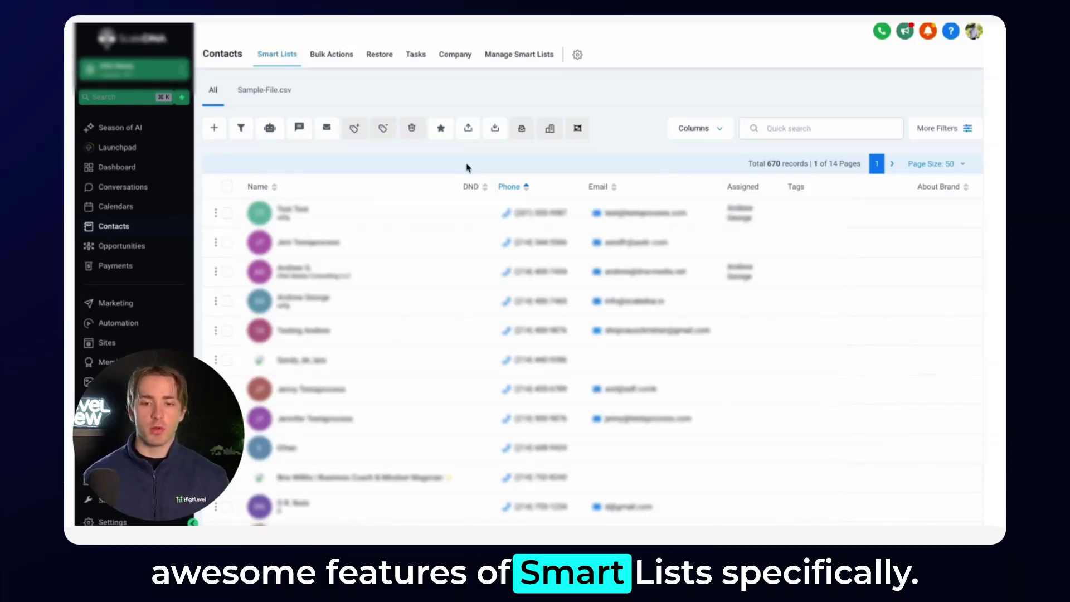
- Hide the Phone column from the contacts table using the Columns list
left_click(722, 130)
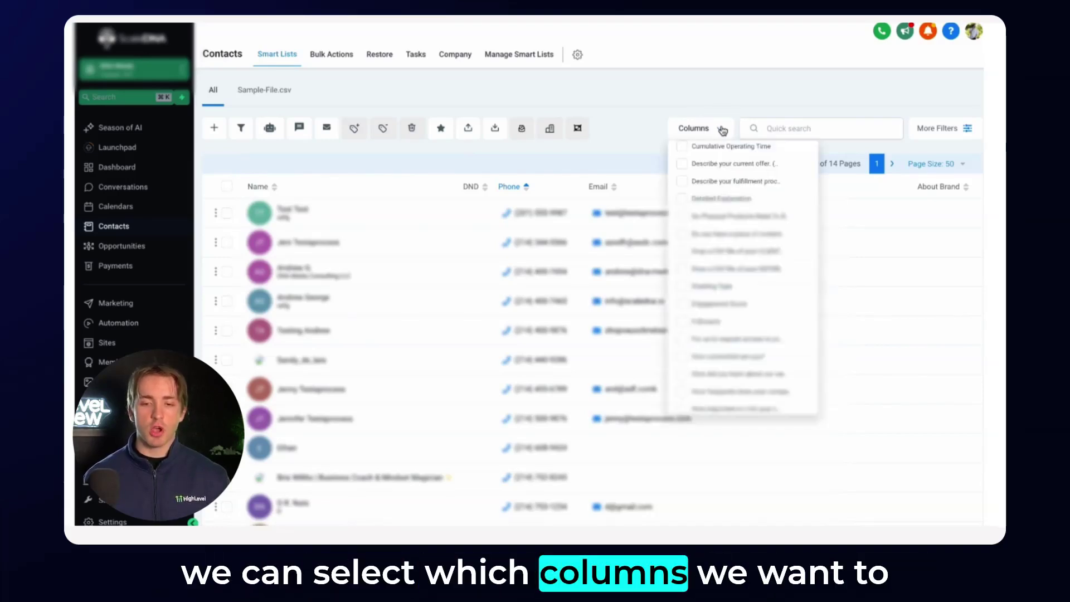
left_click(623, 143)
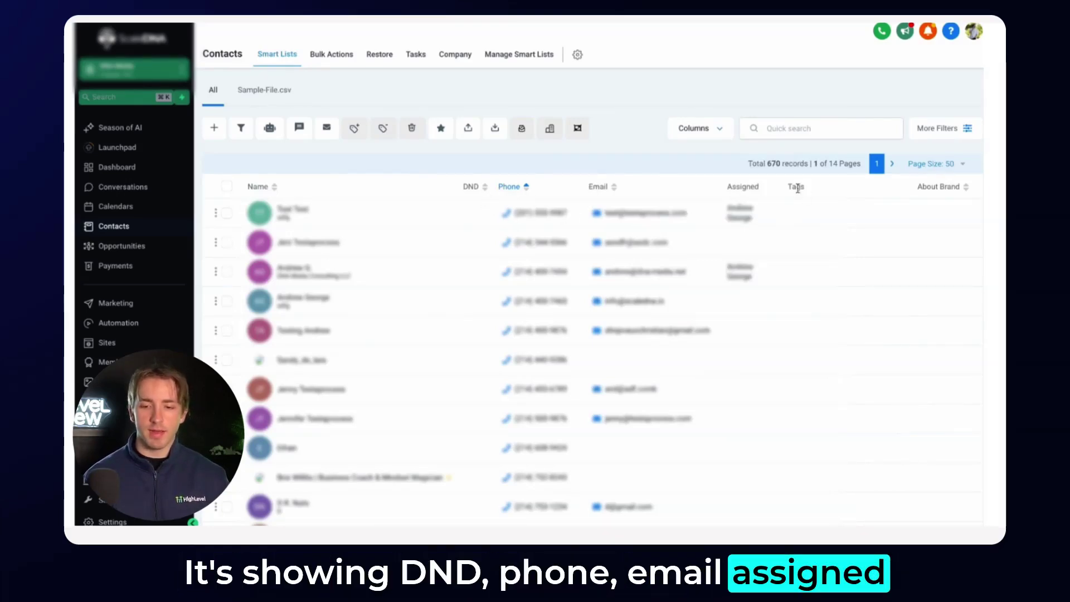
left_click(711, 129)
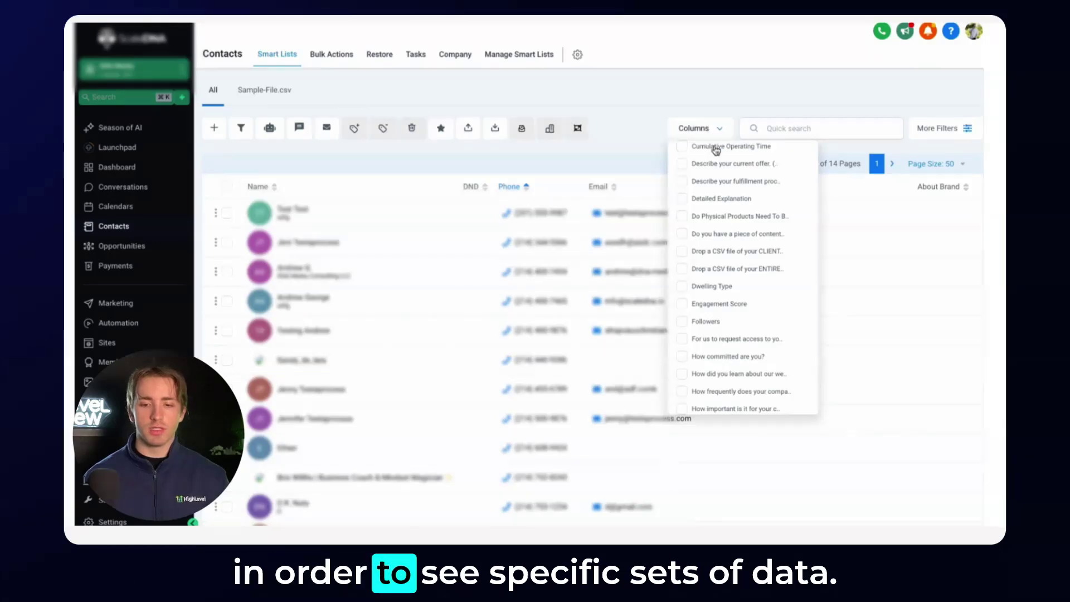
scroll(724, 322, "up", 10)
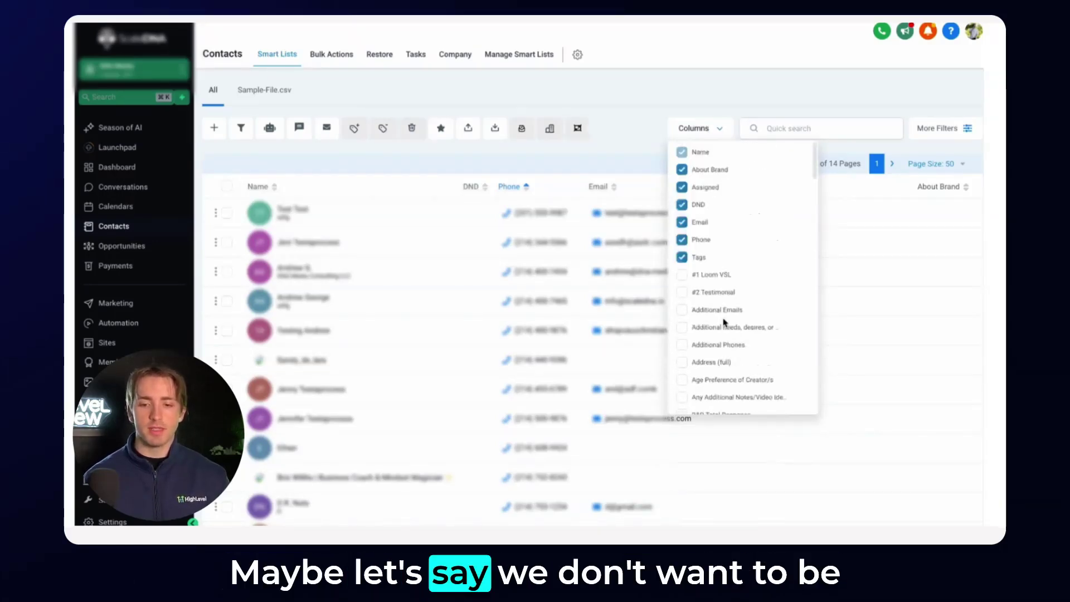
left_click(682, 240)
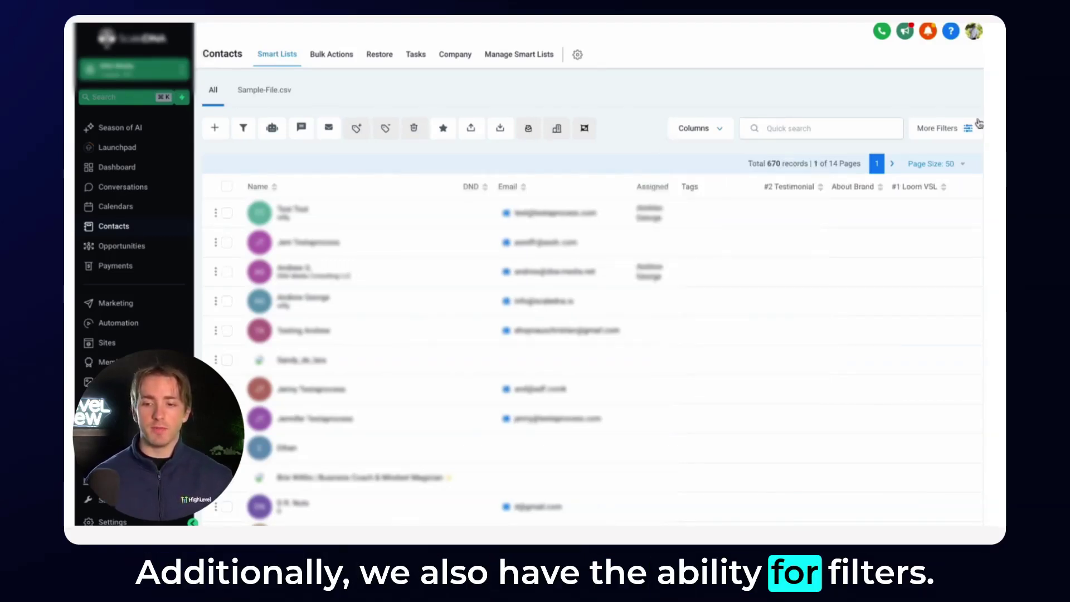
- After browsing Business Name conditions, apply an 'Email: Is not empty' filter, leaving 120 contacts
left_click(938, 128)
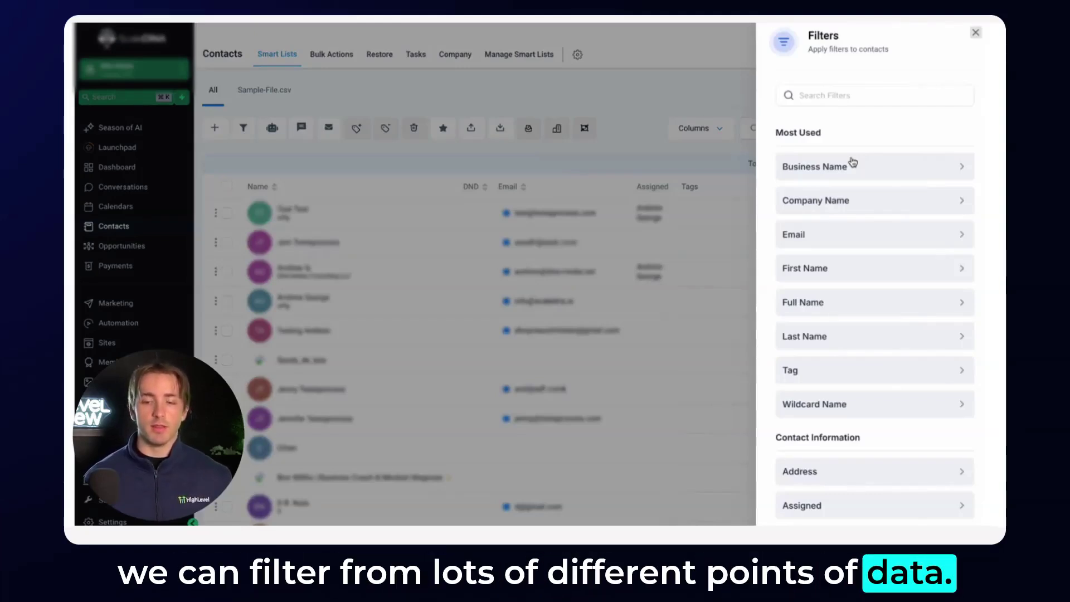
left_click(829, 168)
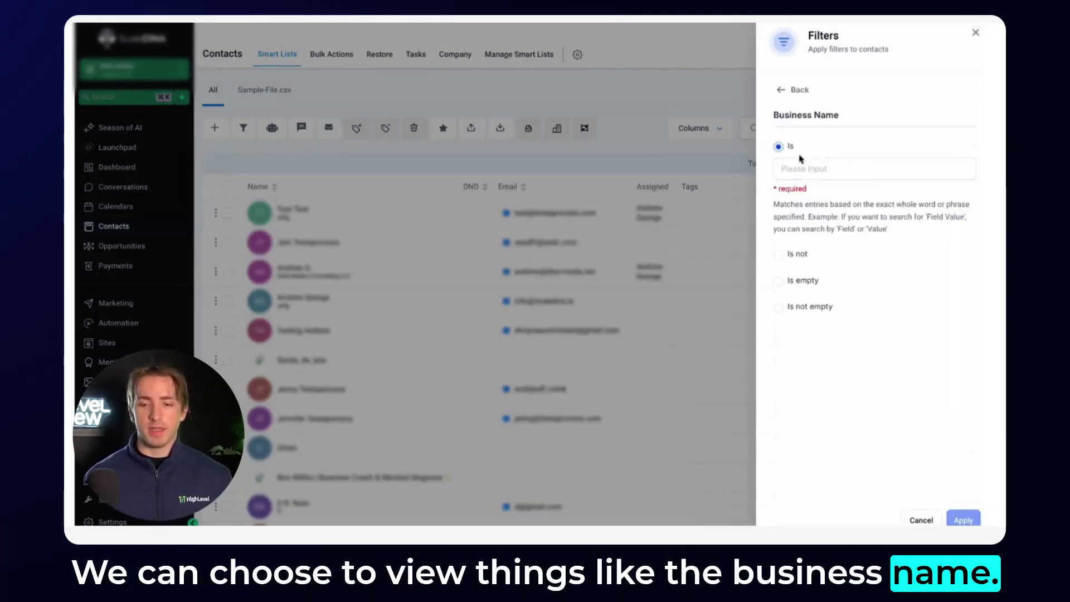
left_click(778, 255)
left_click(779, 280)
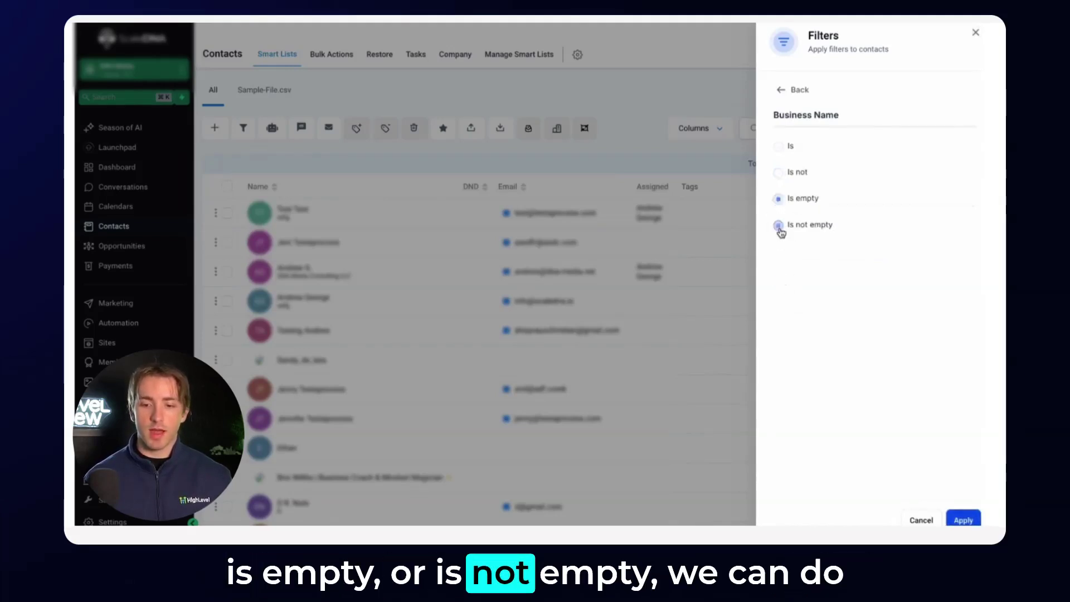
left_click(797, 92)
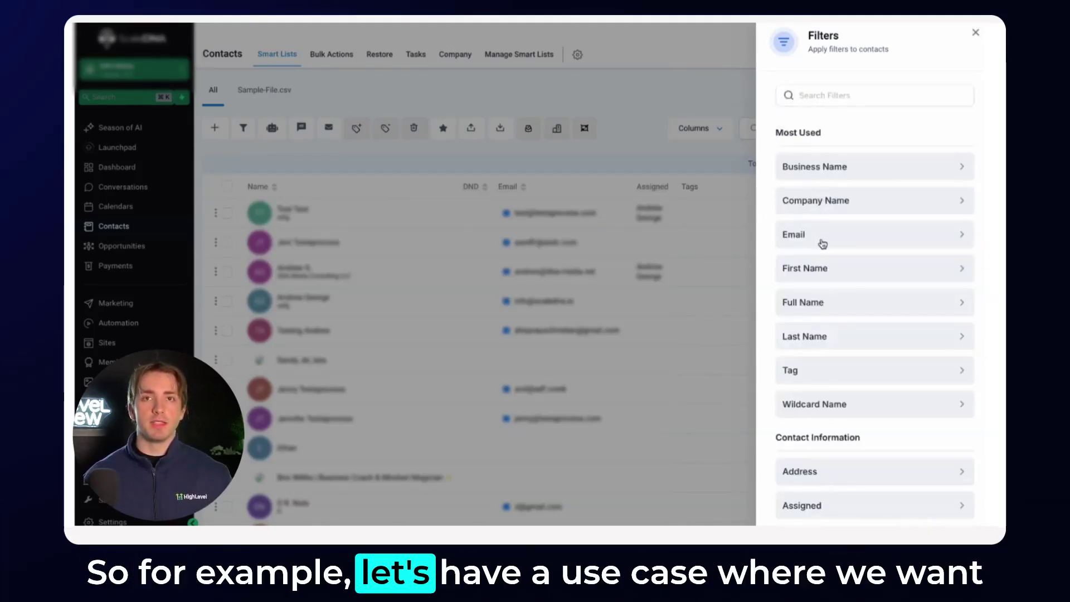
left_click(822, 244)
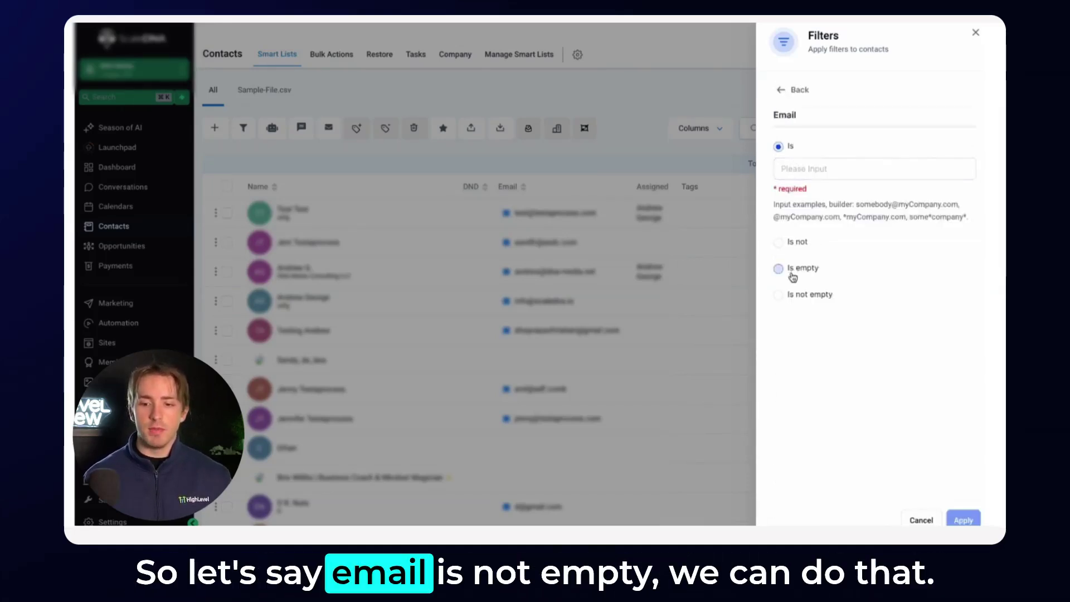
left_click(779, 295)
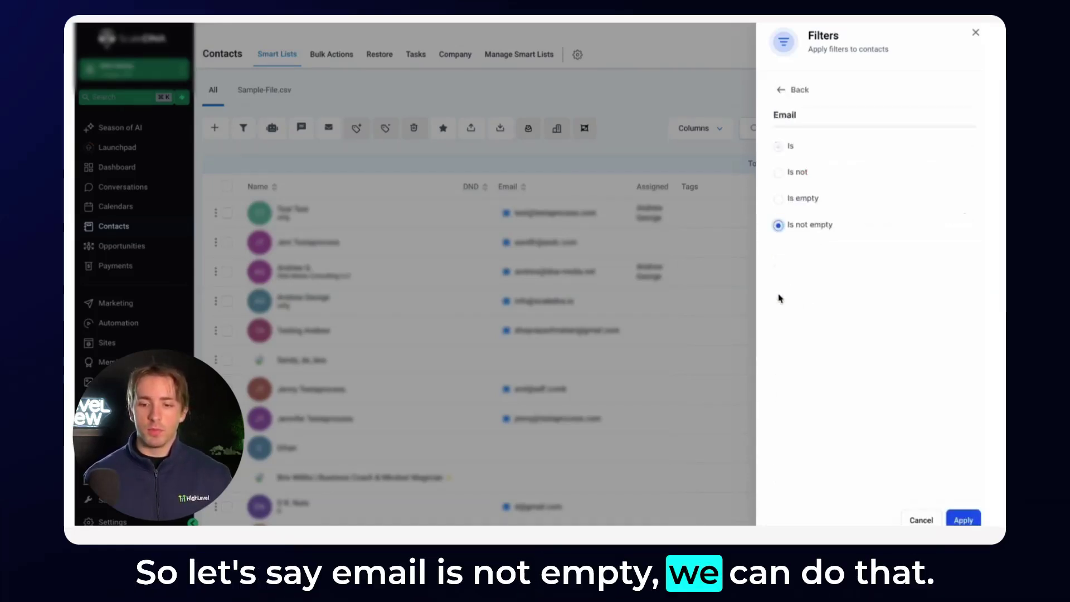
left_click(962, 518)
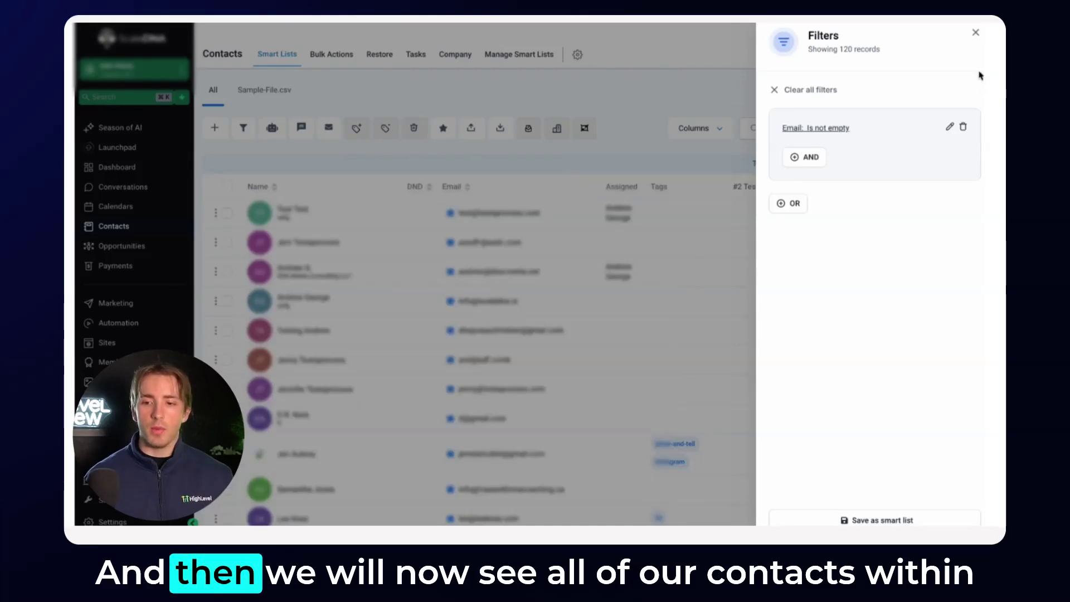
- Save the 'Email: Is not empty' filter as a smart list named 'Email Not empty'
left_click(976, 35)
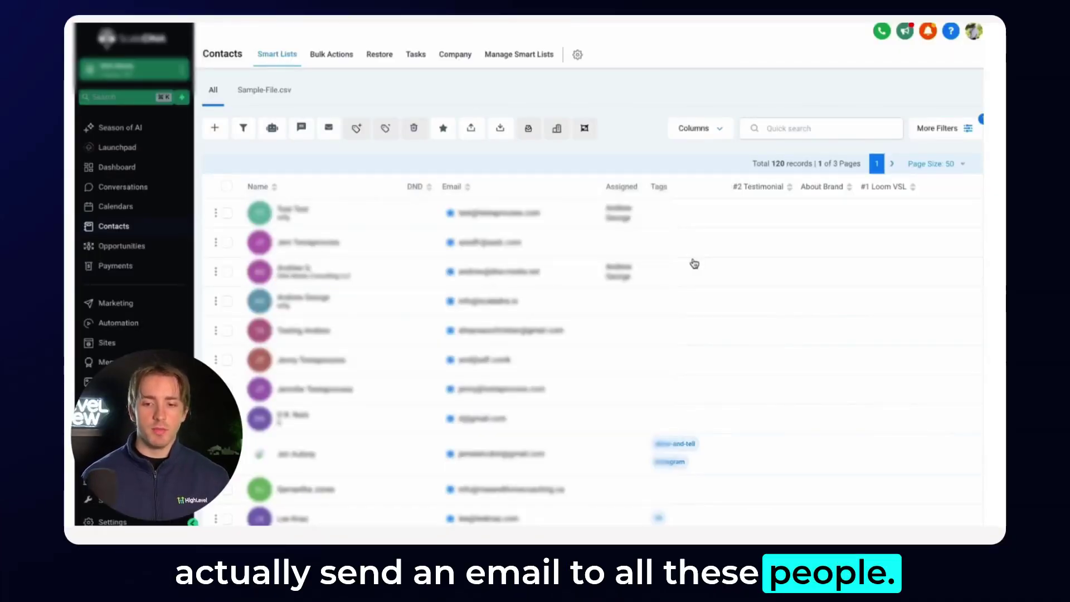
left_click(946, 134)
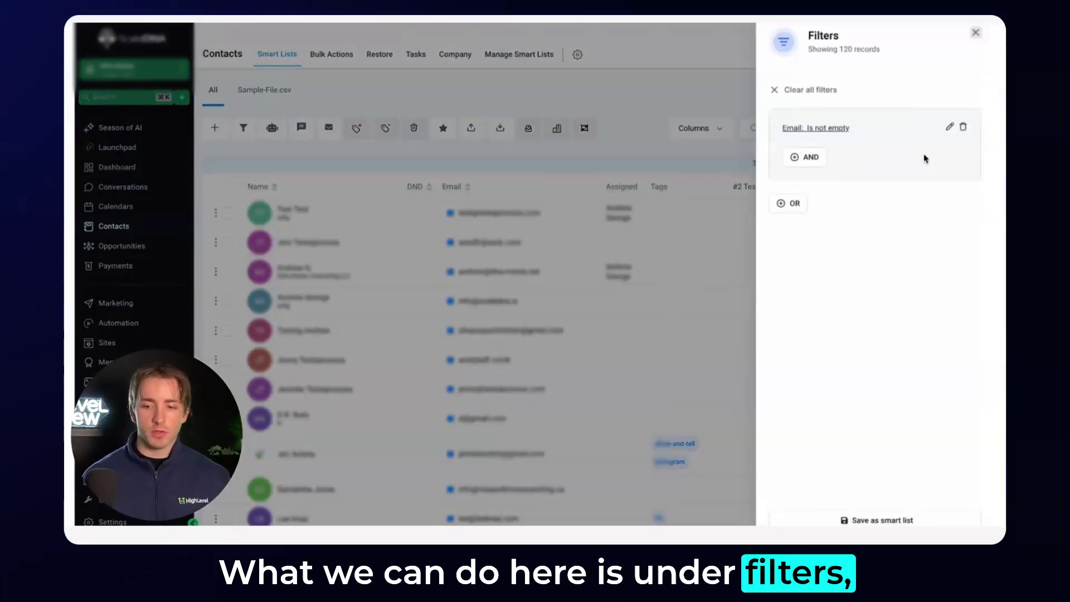
left_click(854, 513)
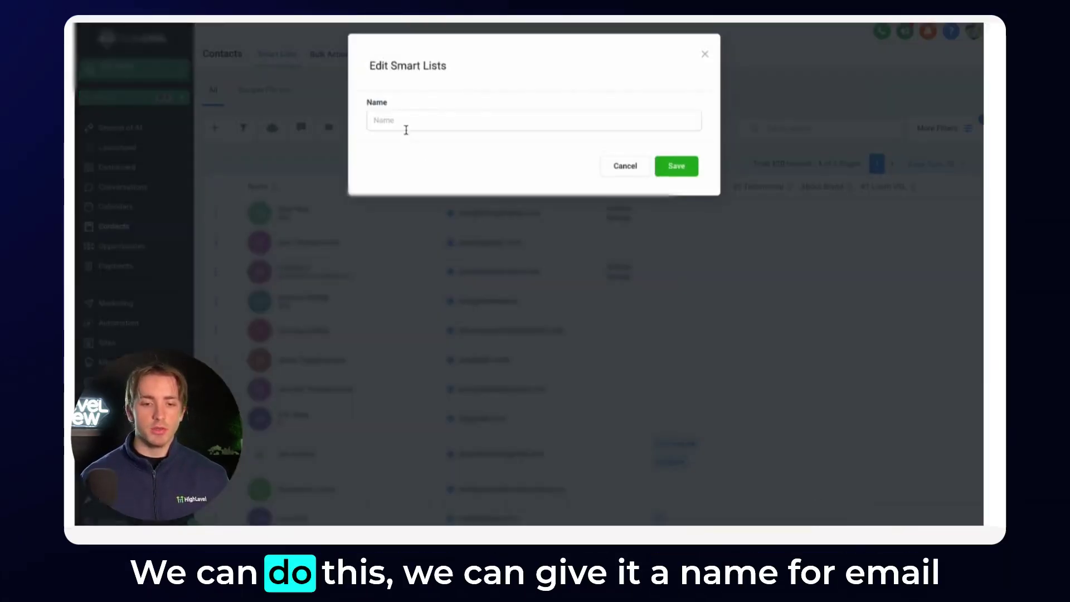
type("Email")
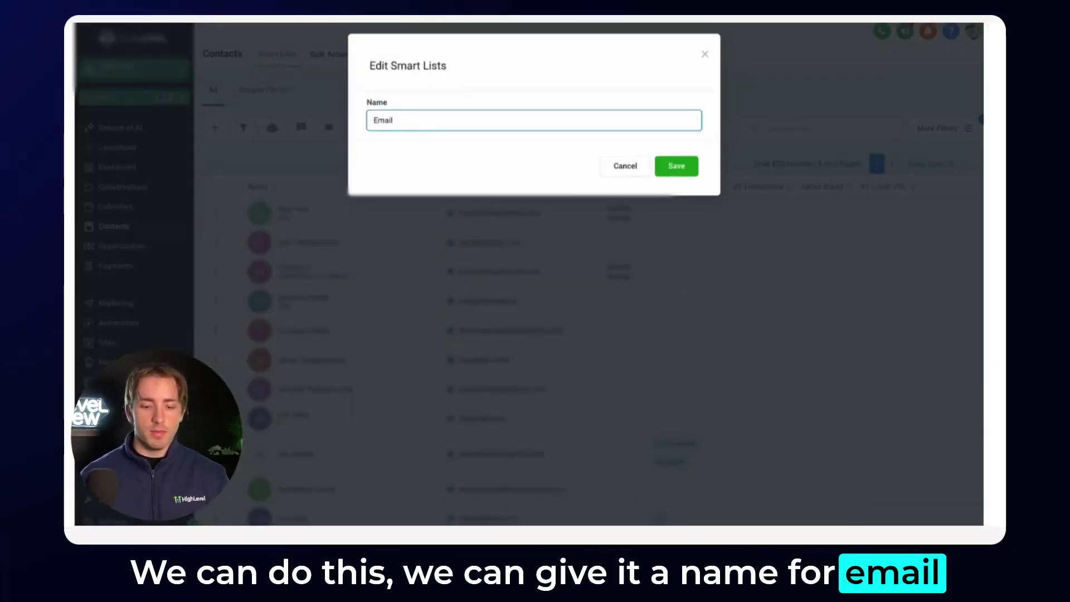
type(" Not empty")
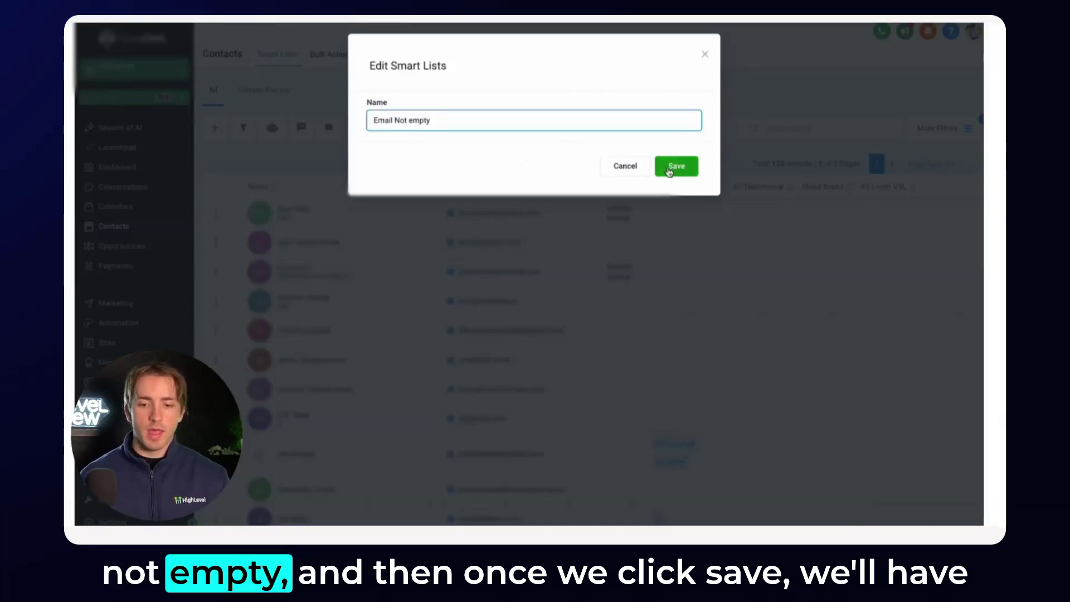
left_click(674, 166)
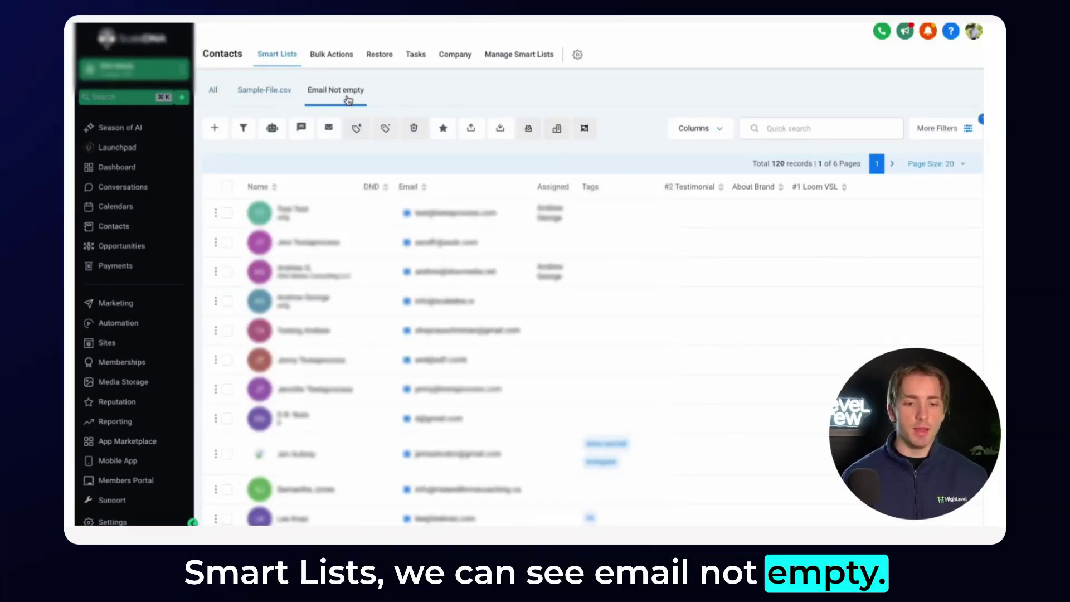
- Apply an 'Address: Is not empty' filter, narrowing the contacts to 3 records
left_click(213, 91)
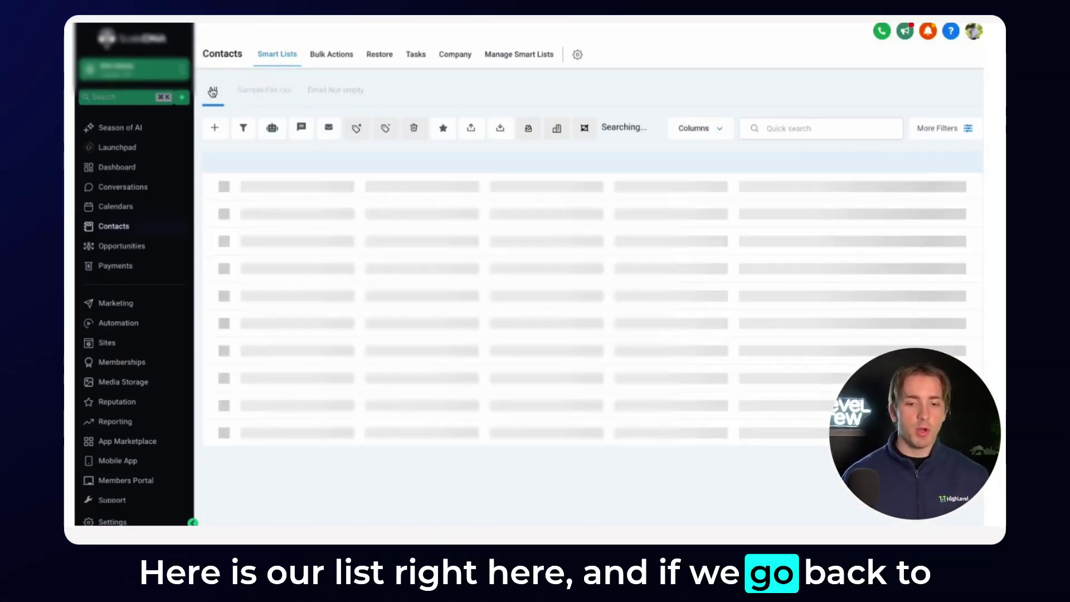
left_click(352, 91)
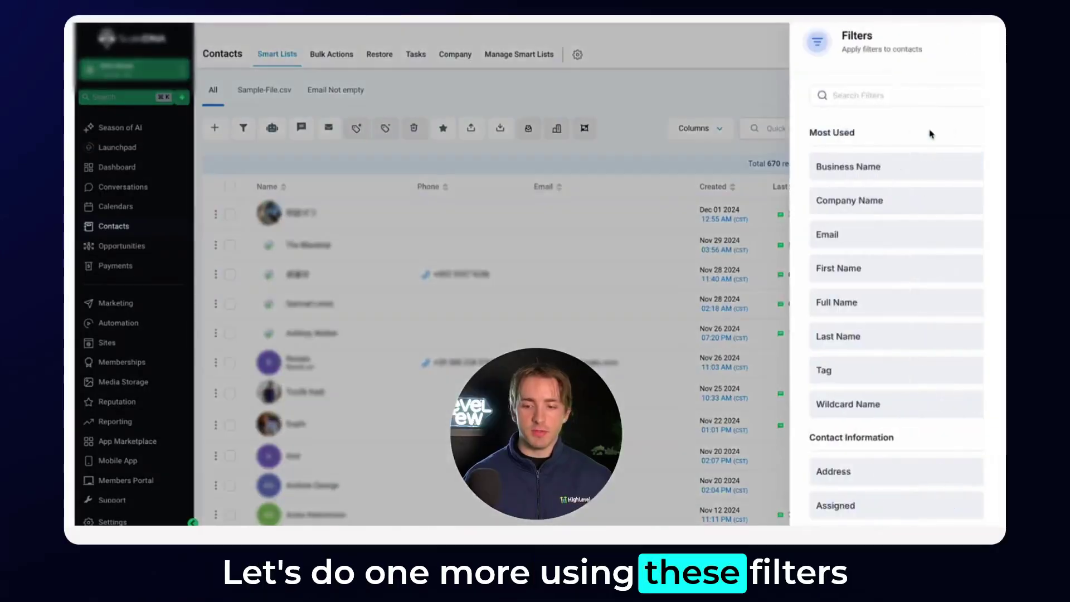
scroll(862, 417, "down", 2)
scroll(862, 417, "down", 5)
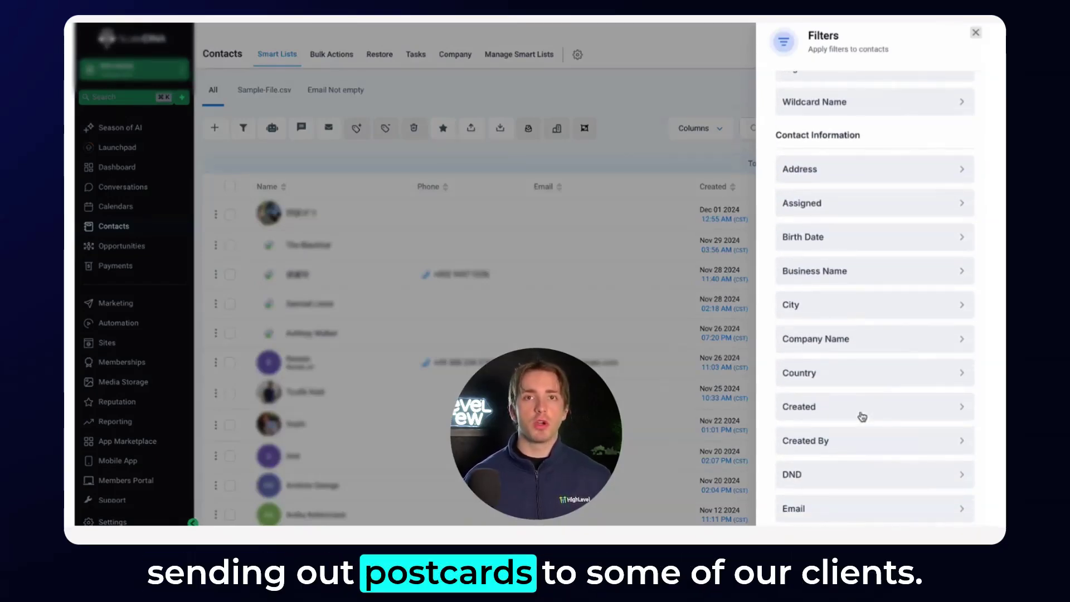
left_click(825, 169)
left_click(811, 172)
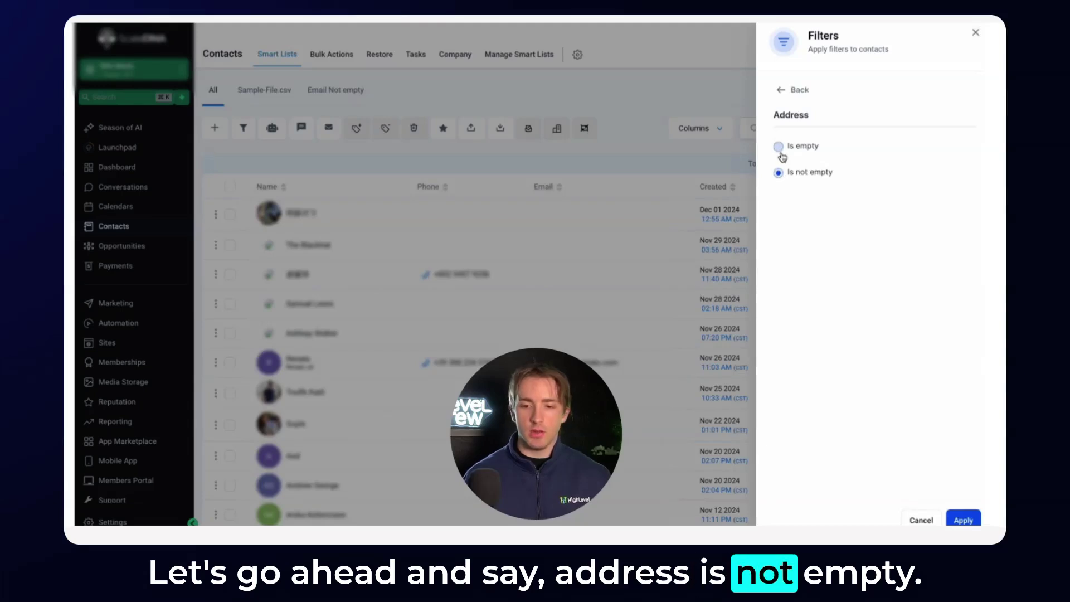
left_click(962, 520)
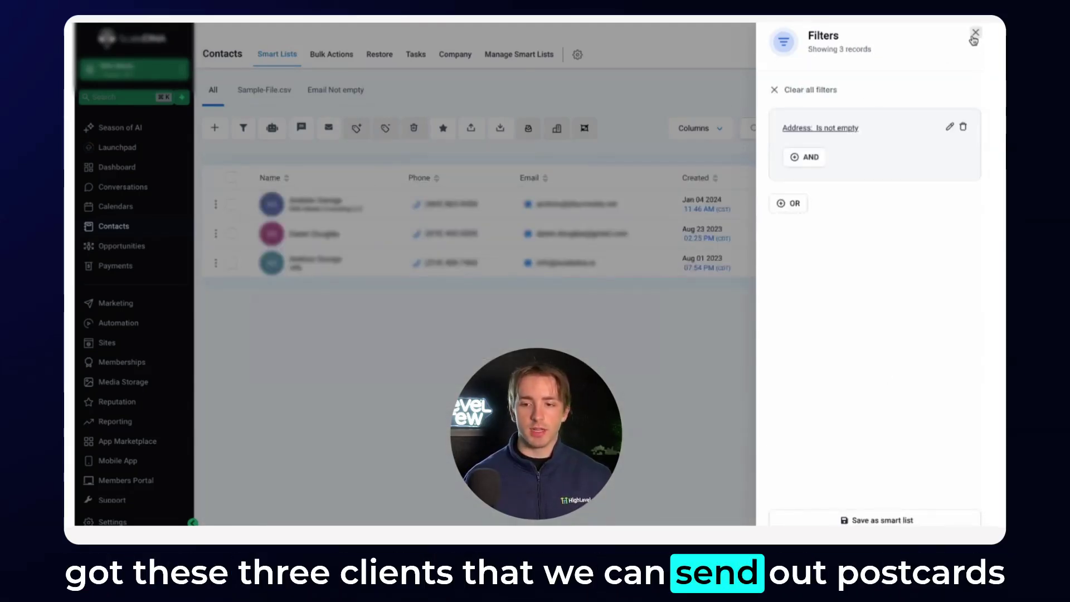
- Save the 3 address-filtered contacts as 'Postcards List', then tick and untick select-all
left_click(885, 518)
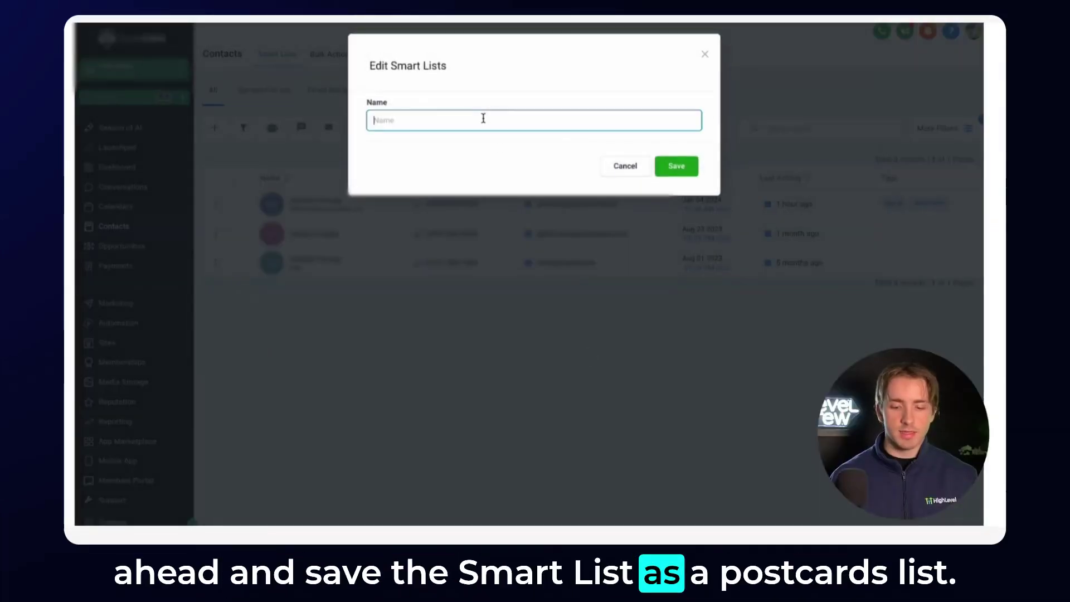
type("Postcards")
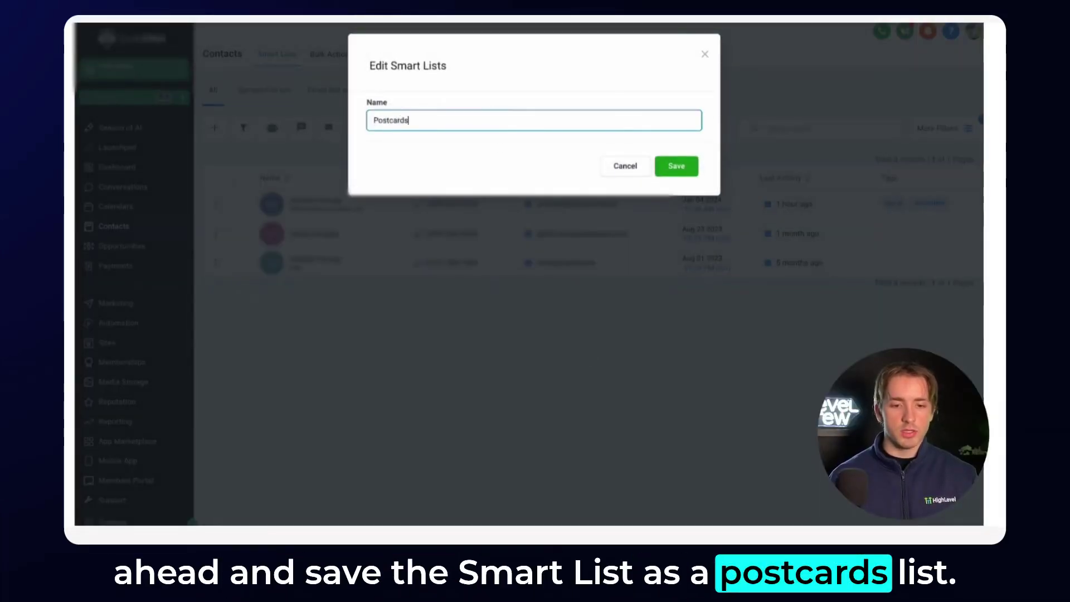
type(" List")
left_click(673, 171)
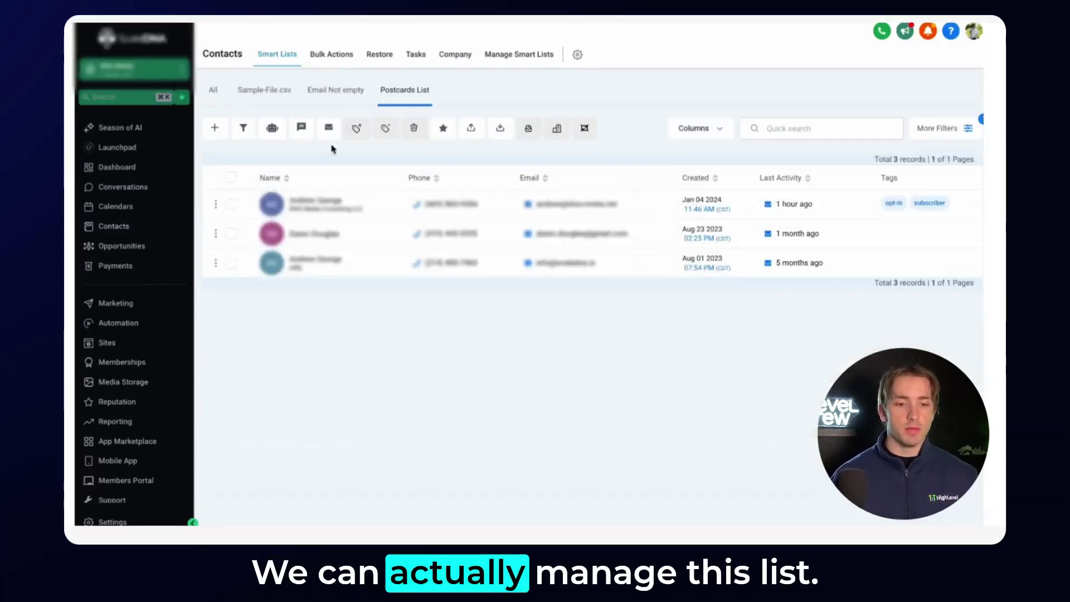
left_click(230, 178)
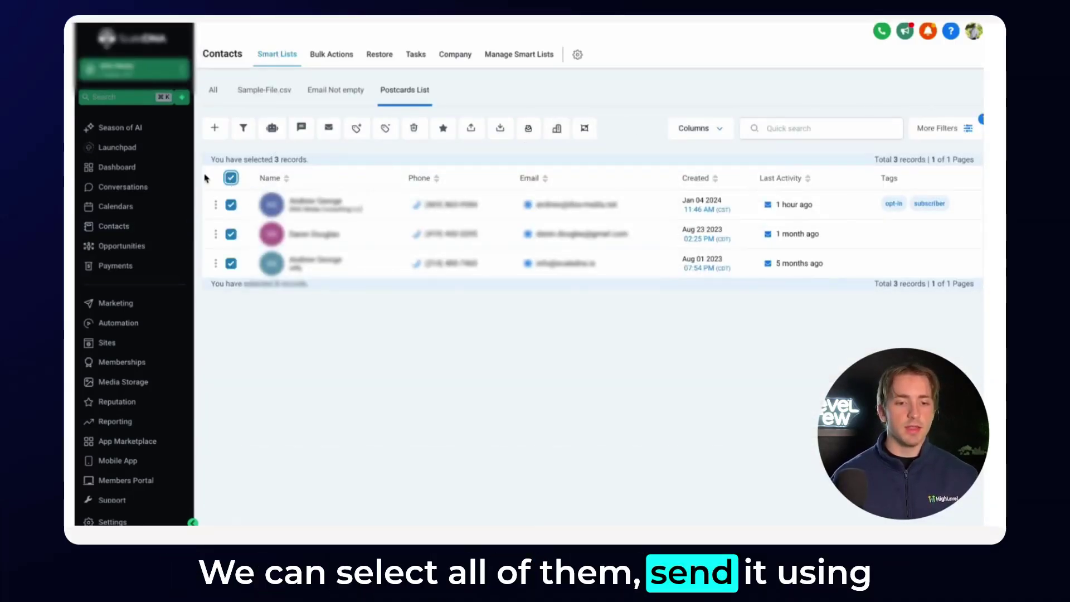
left_click(230, 178)
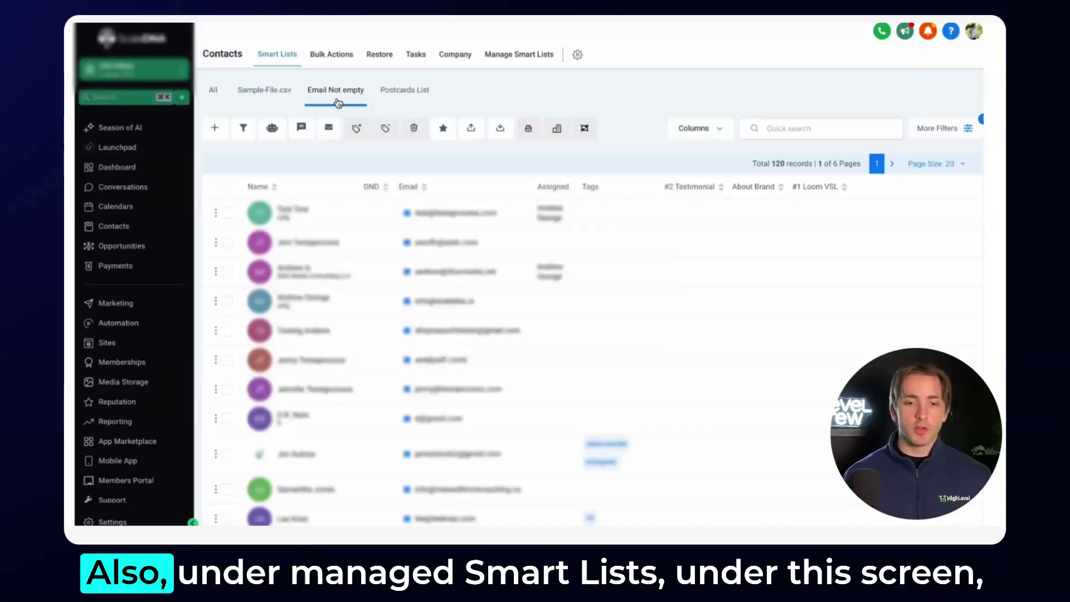
- Drag Email Not empty to the top and Postcards List above Sample-File.csv
left_click(516, 59)
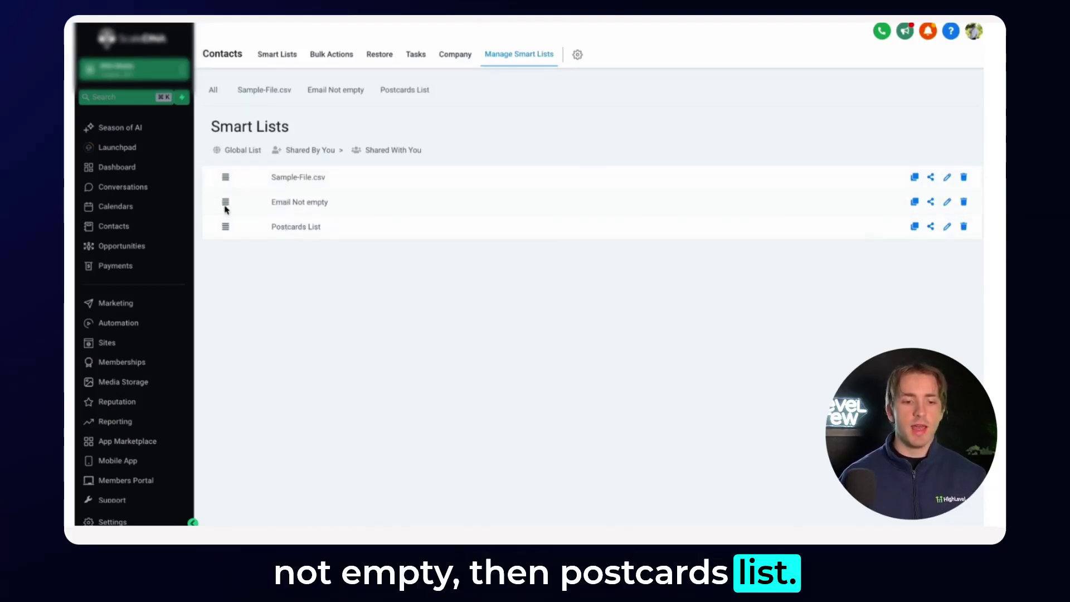
left_click_drag(225, 203, 226, 177)
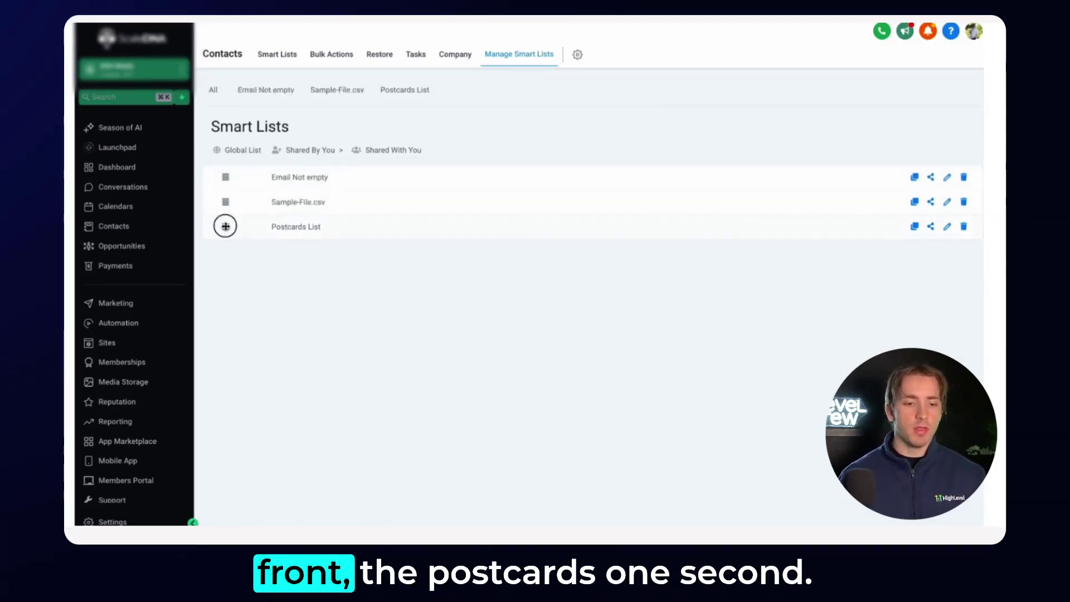
left_click_drag(225, 225, 225, 203)
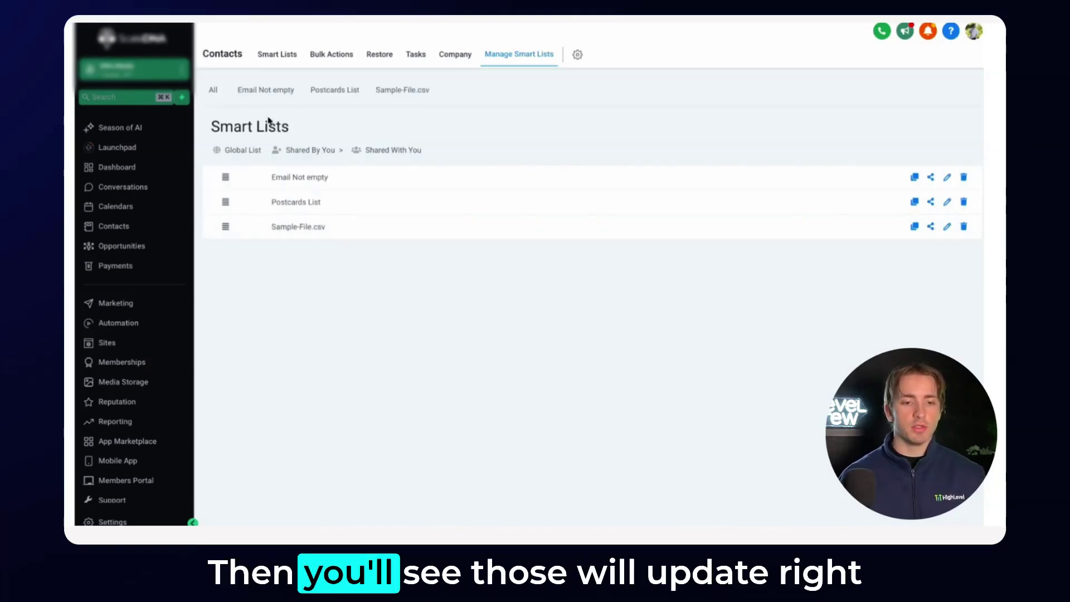
left_click(284, 55)
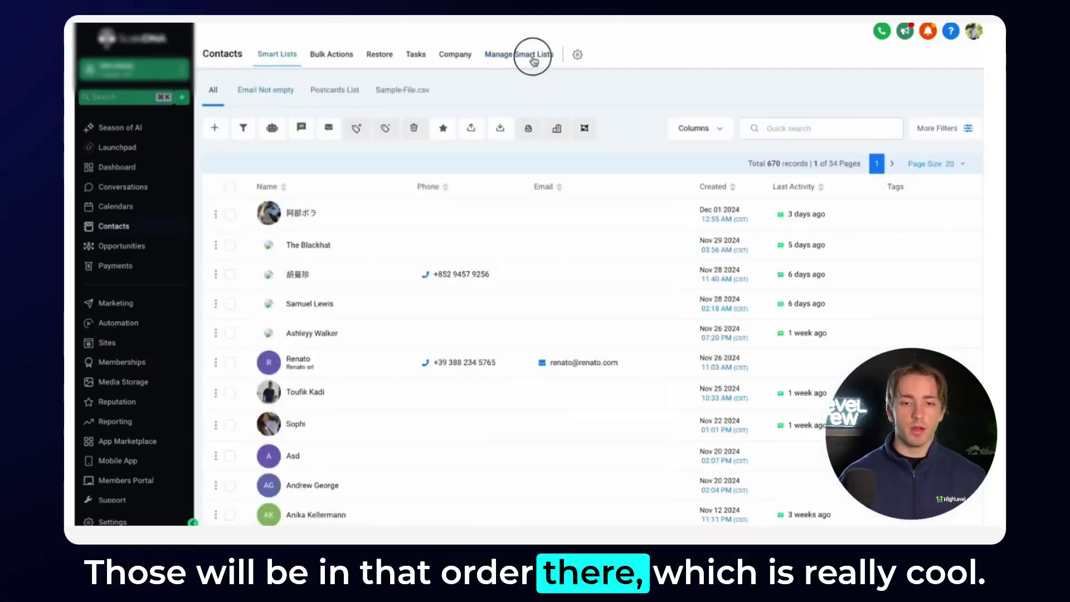
left_click(533, 58)
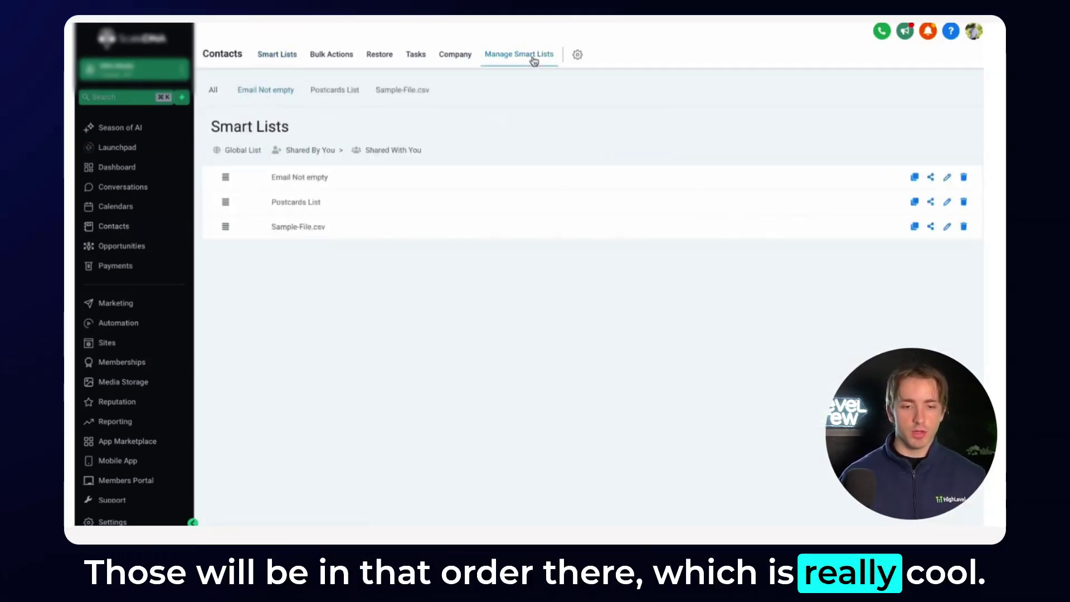
- Copy Email Not empty as 'Email Not empty-copy', then view the copy and original tabs
left_click(914, 178)
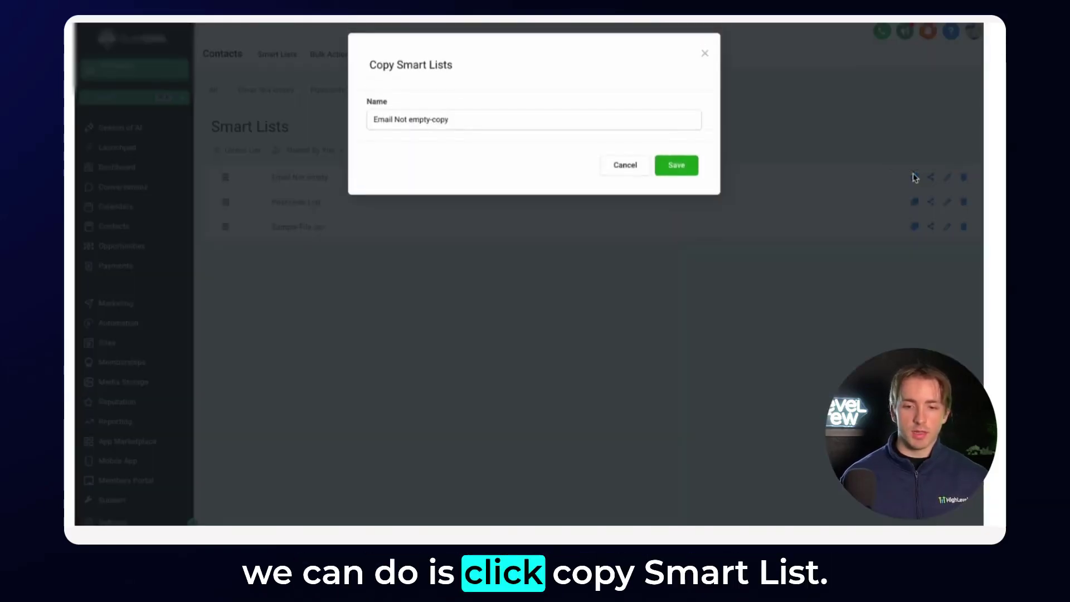
left_click(661, 168)
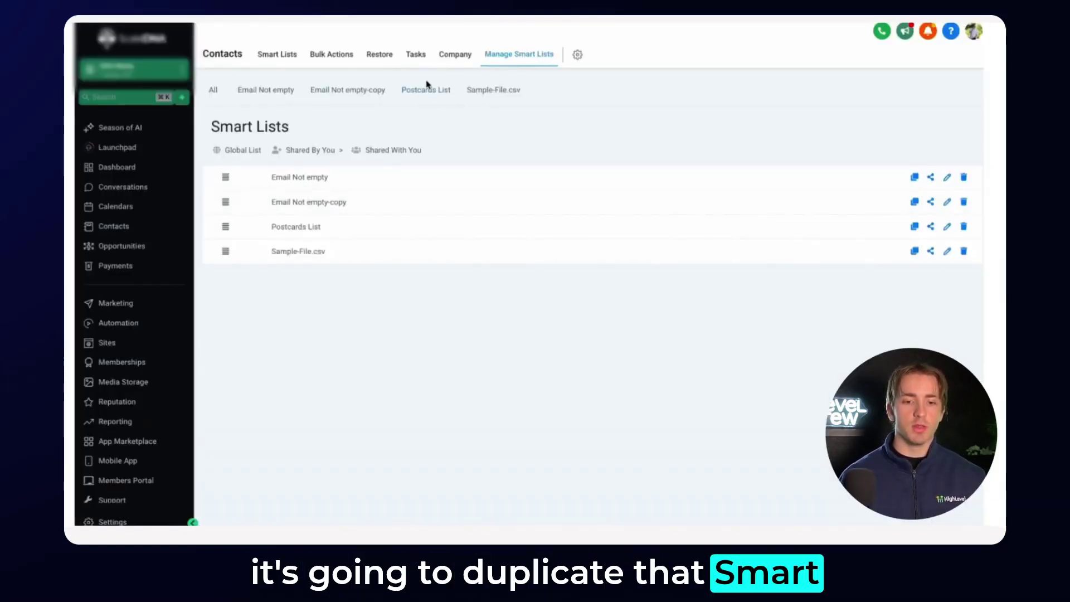
left_click(344, 96)
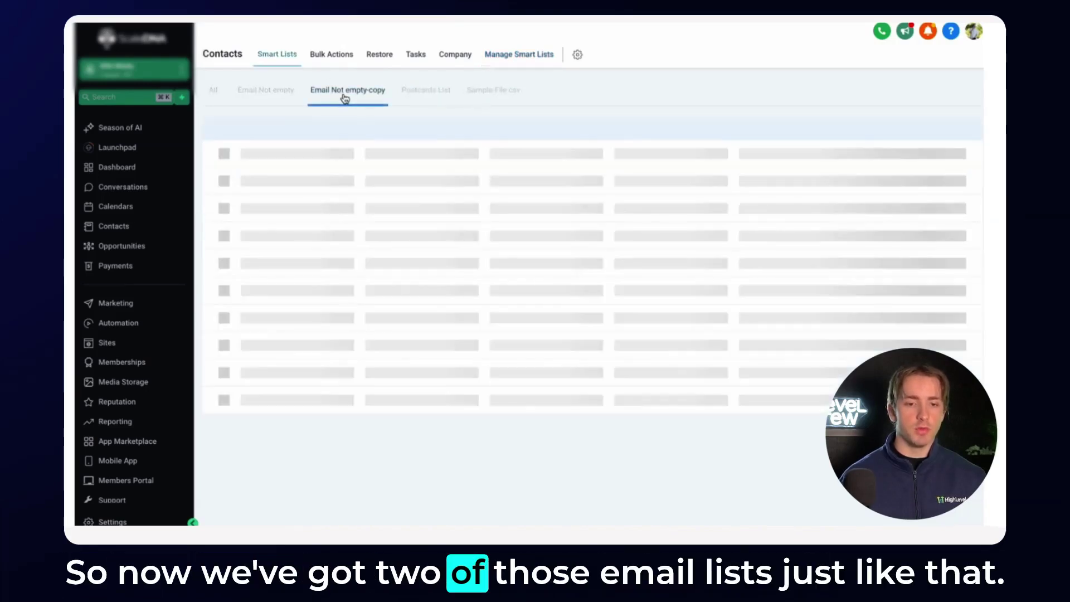
left_click(274, 99)
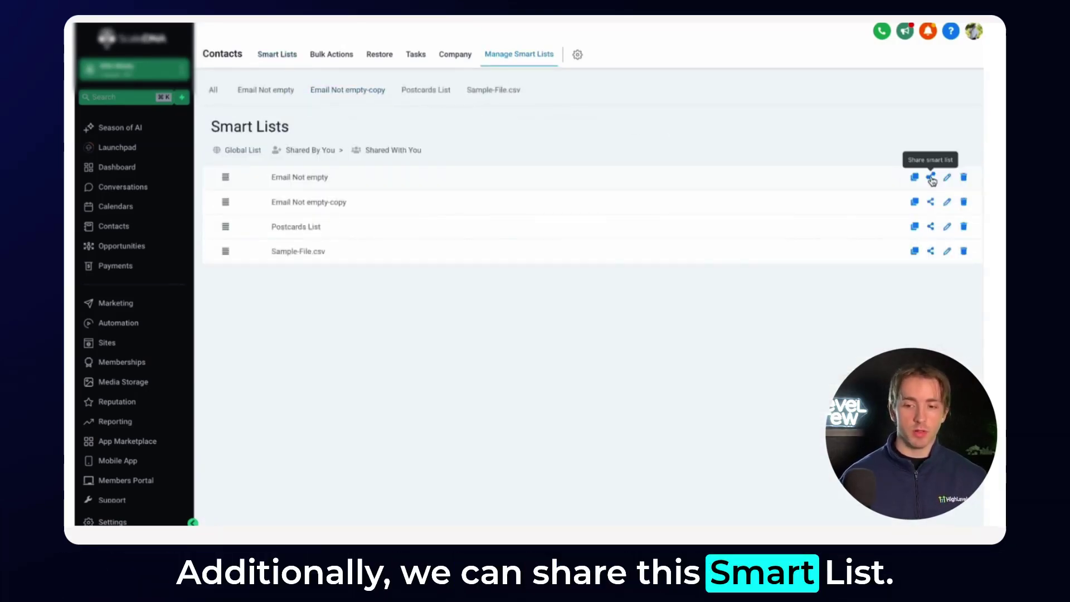
- Tick the admin user in Email Not empty's sharing settings and save
left_click(931, 178)
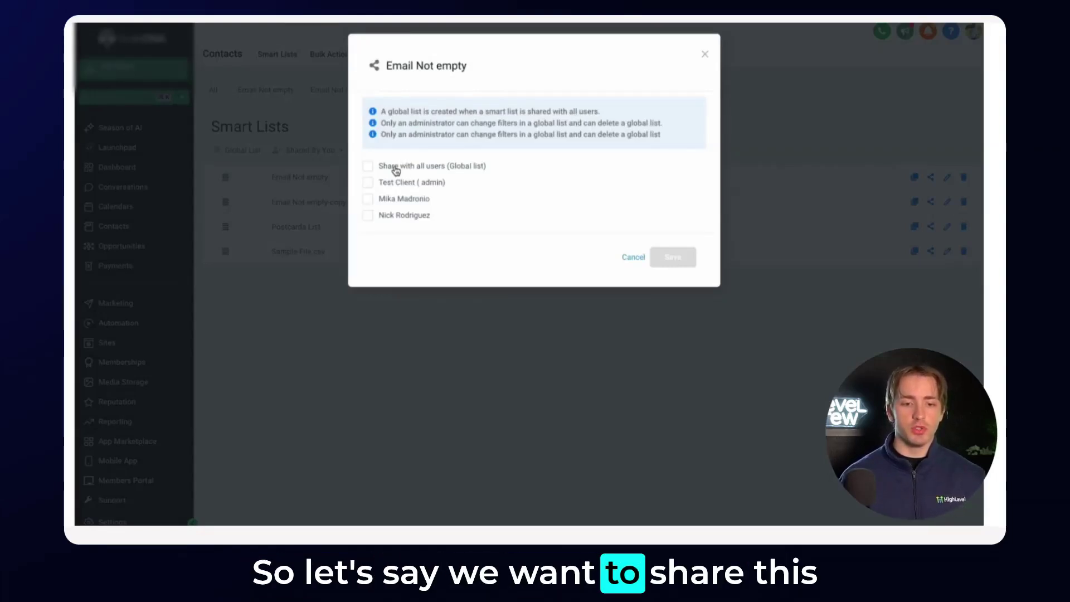
left_click(369, 183)
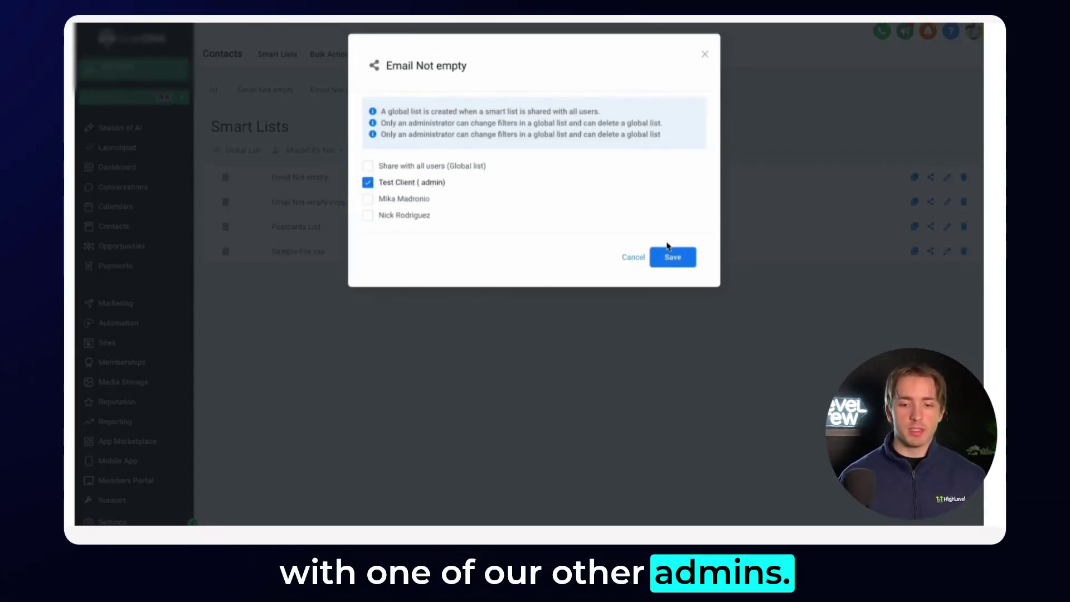
left_click(669, 260)
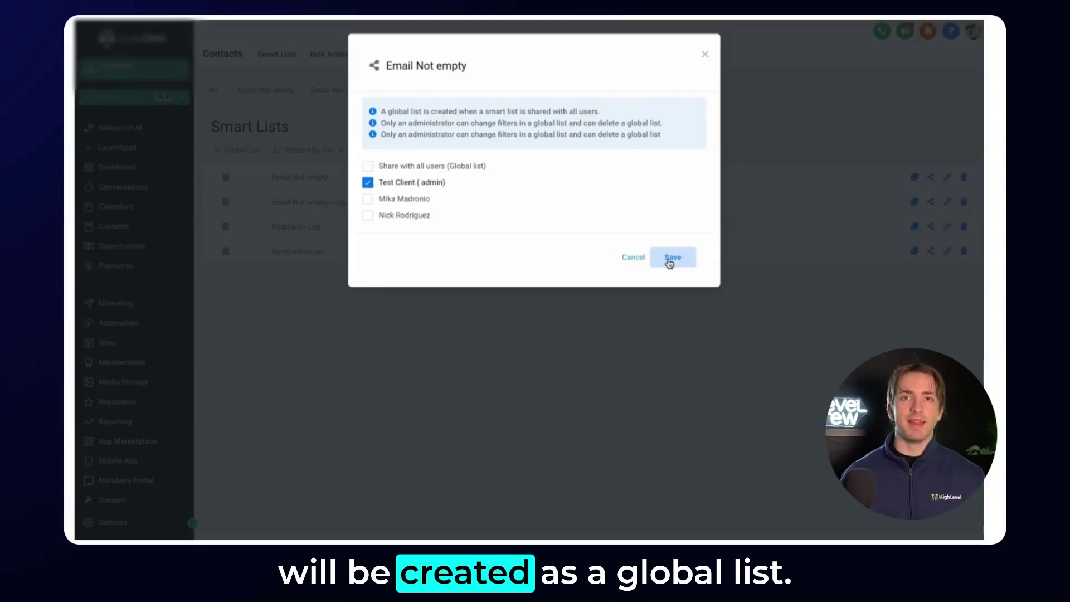